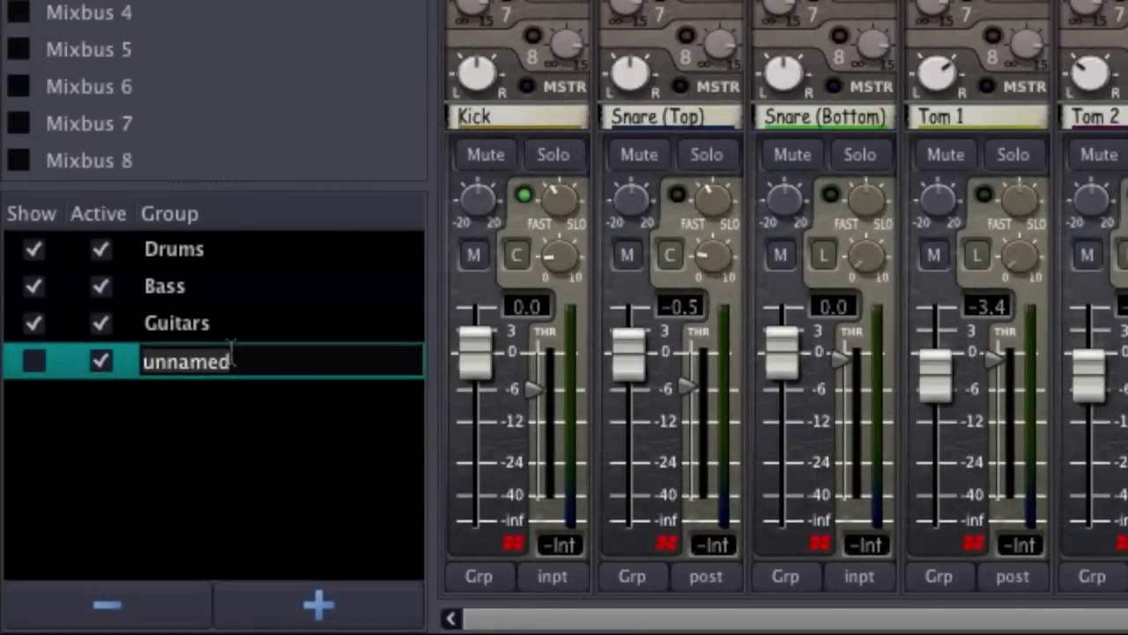
Name the new mix group 'Vocals'
{"action": "type", "text": "Vocals"}
{"action": "key", "text": "Return"}
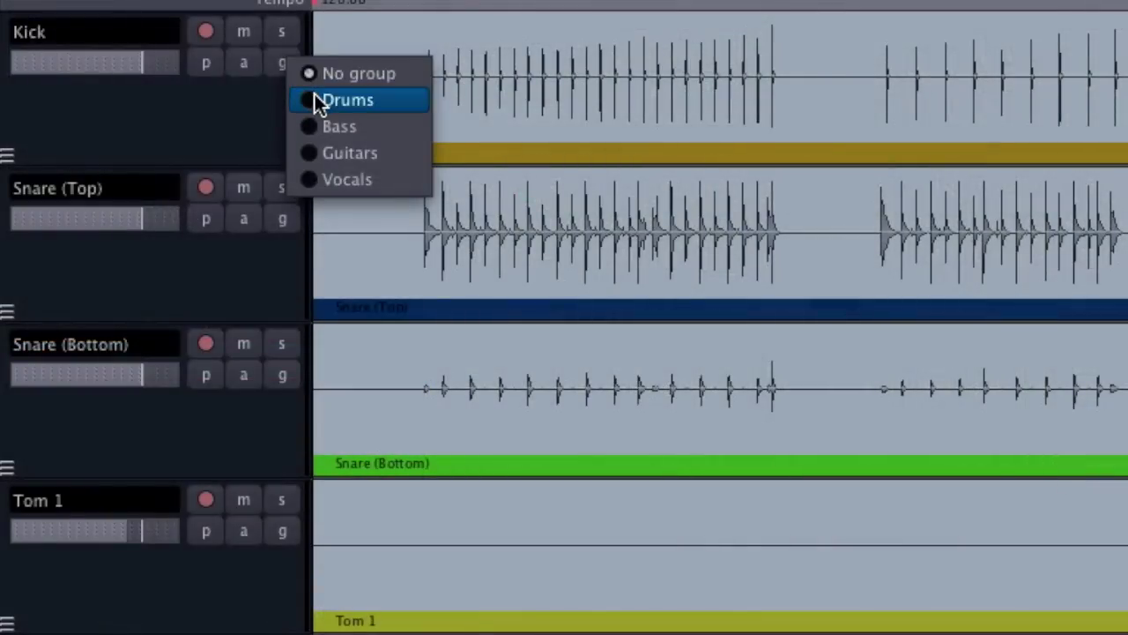
Put Kick and Snare (Top) in the Drums group, and send Tom 2 to mixbus 2 and Bass (New) to mixbus 3
{"action": "left_click", "coordinate": [319, 100]}
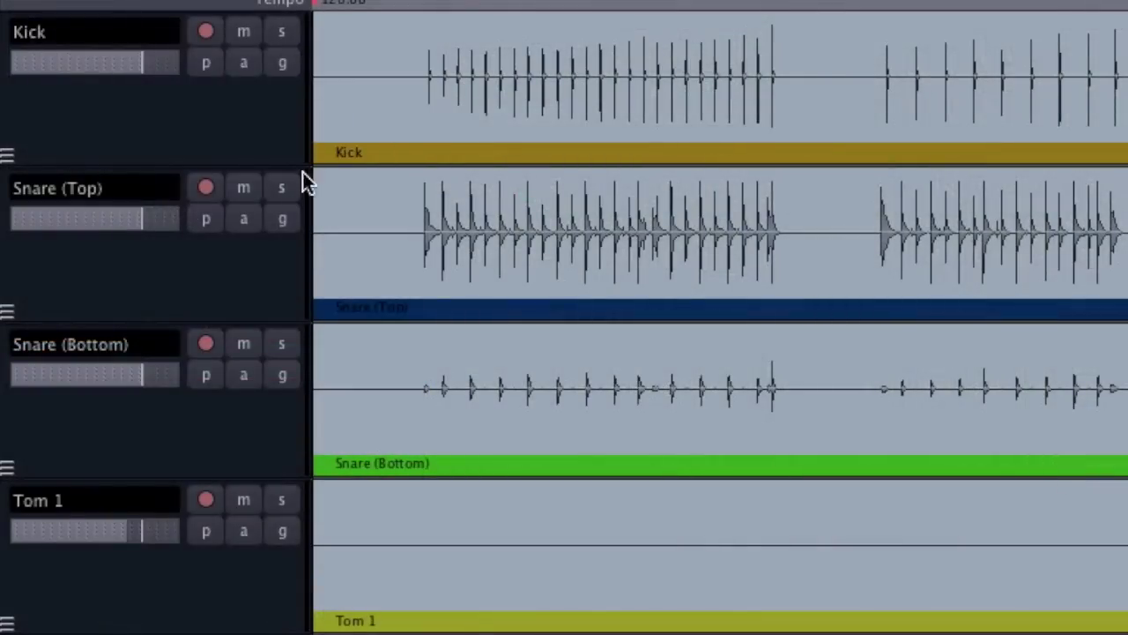
{"action": "left_click", "coordinate": [296, 219]}
{"action": "left_click", "coordinate": [315, 251]}
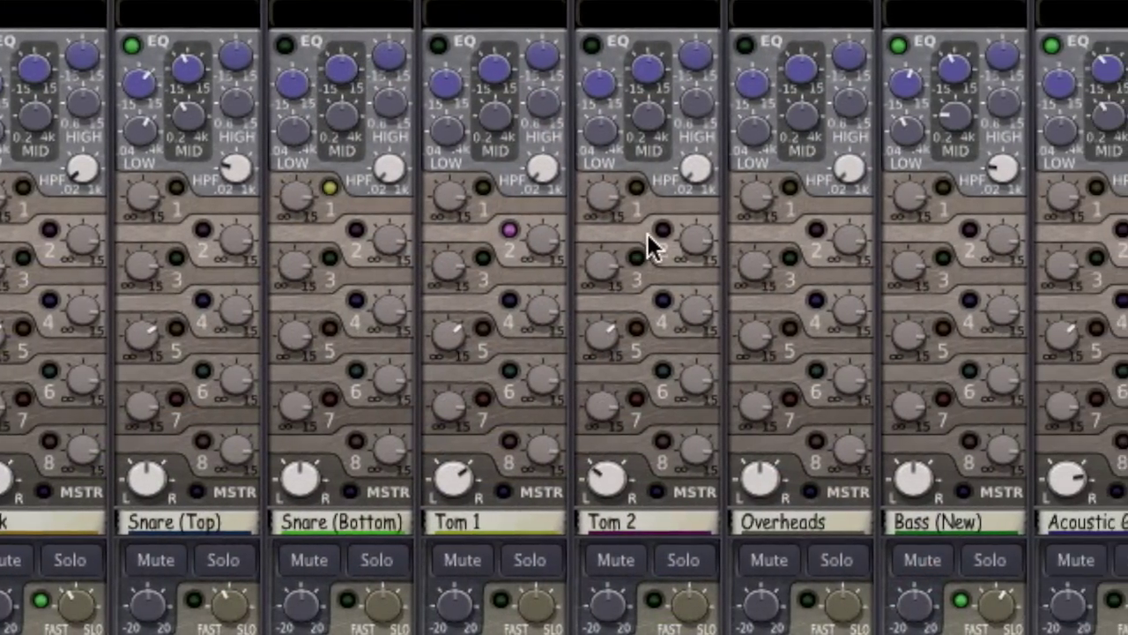
{"action": "left_click", "coordinate": [663, 229]}
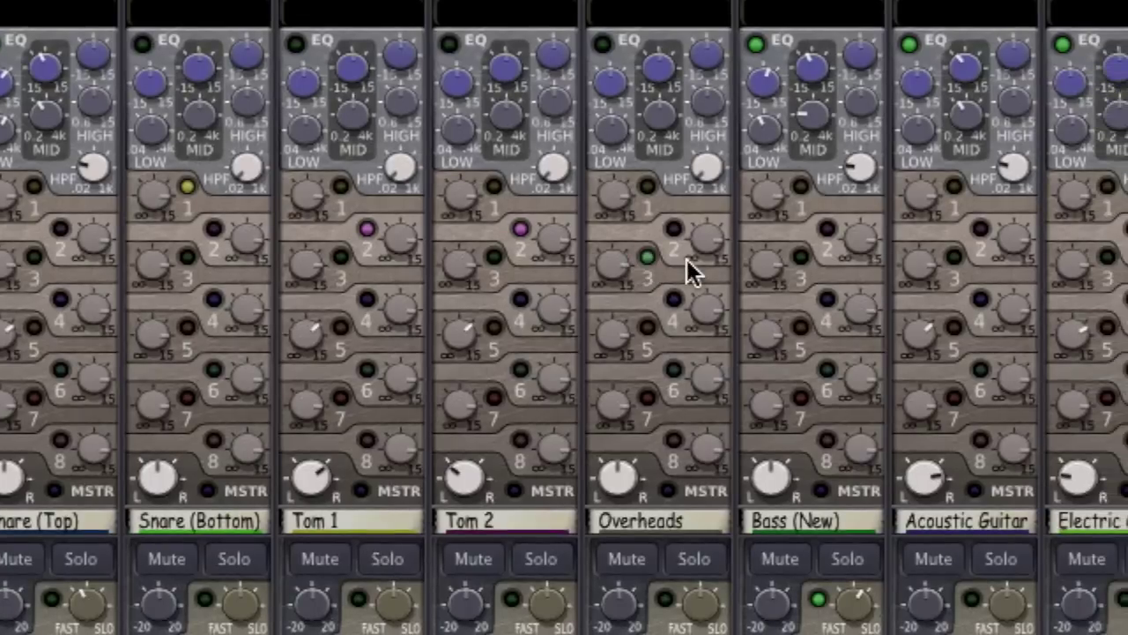
{"action": "left_click", "coordinate": [800, 256]}
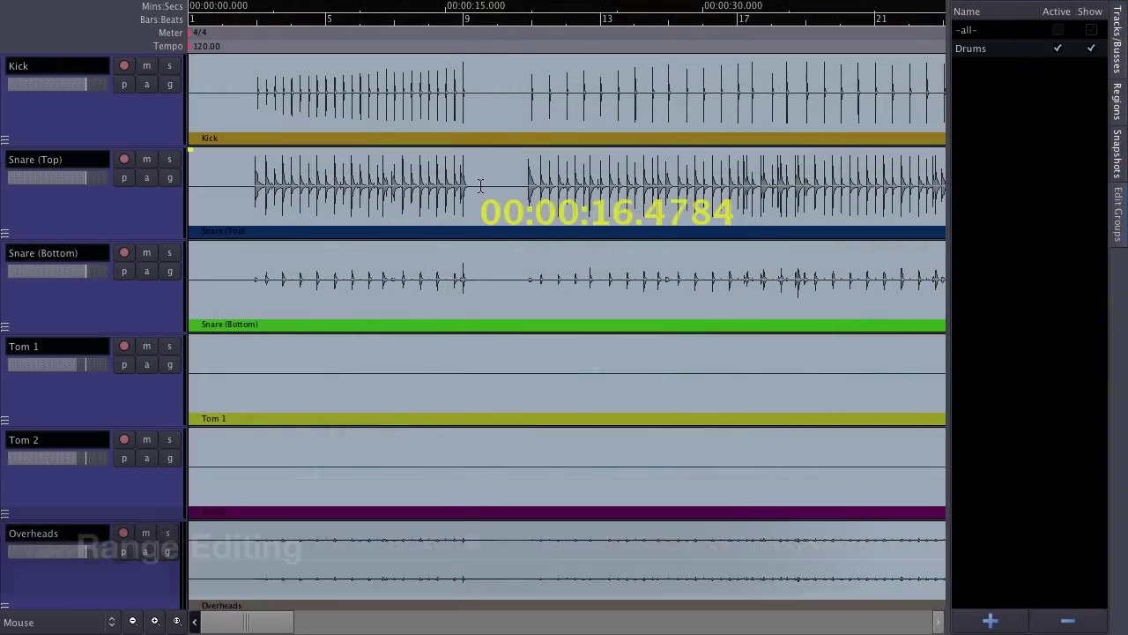
Select a time range across all the drum tracks
{"action": "left_click_drag", "start_coordinate": [472, 194], "coordinate": [531, 196]}
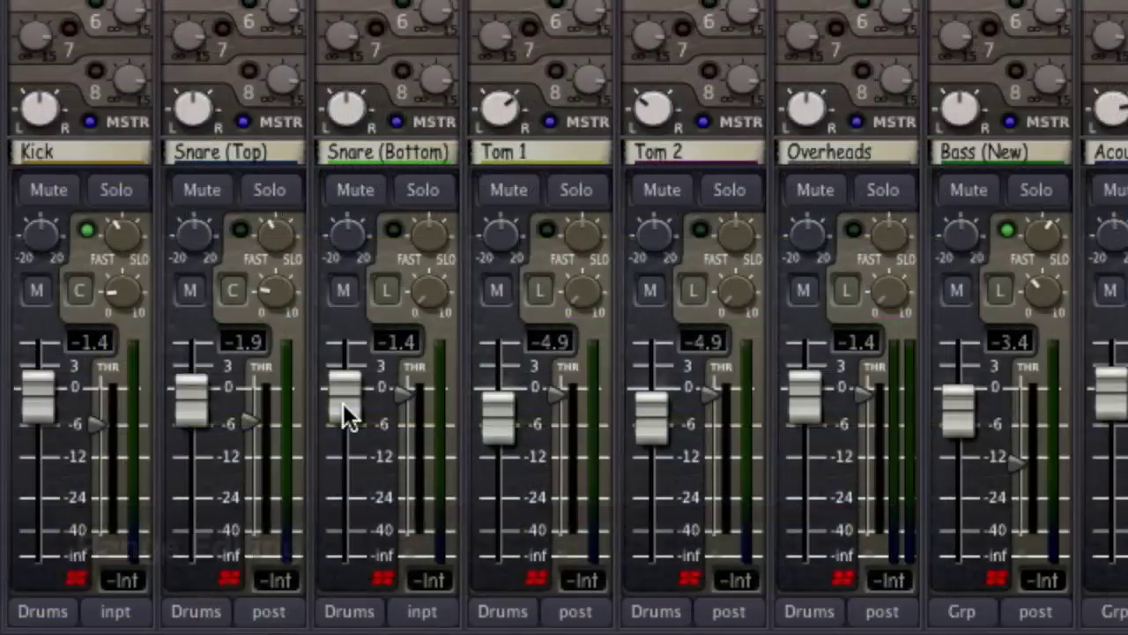
{"action": "scroll", "coordinate": [343, 403], "scroll_direction": "down", "scroll_amount": 5}
{"action": "scroll", "coordinate": [343, 402], "scroll_direction": "up", "scroll_amount": 4}
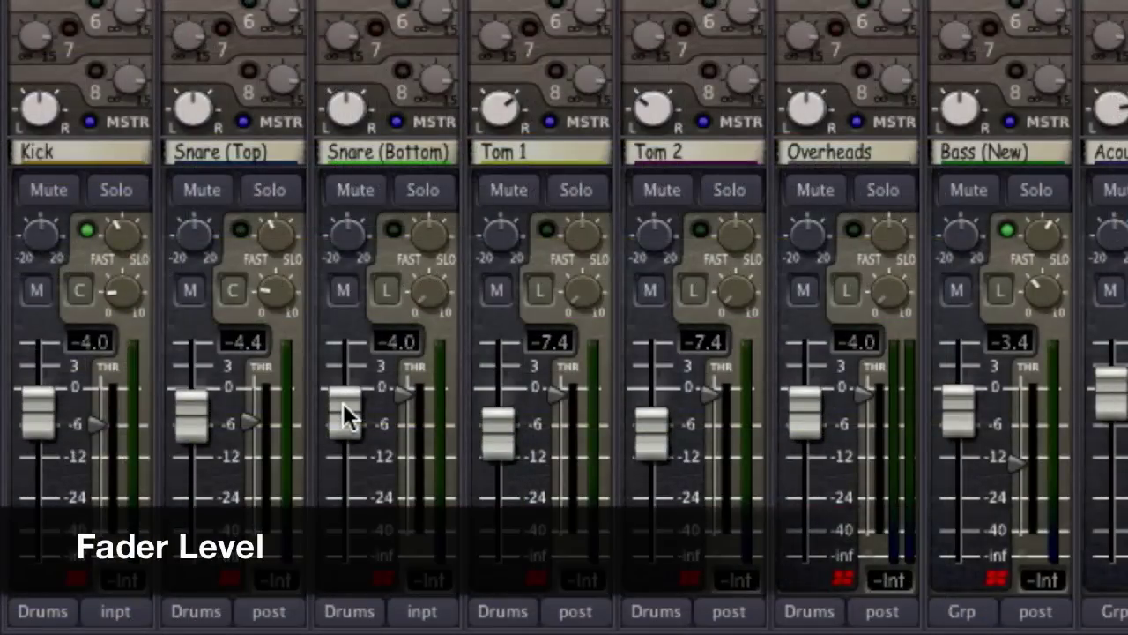
{"action": "scroll", "coordinate": [343, 403], "scroll_direction": "up", "scroll_amount": 1}
{"action": "scroll", "coordinate": [343, 403], "scroll_direction": "down", "scroll_amount": 1}
Toggle the drum group's solo and mute on and off, then send every drum channel to mixbus 3
{"action": "left_click", "coordinate": [439, 193]}
{"action": "left_click", "coordinate": [440, 194]}
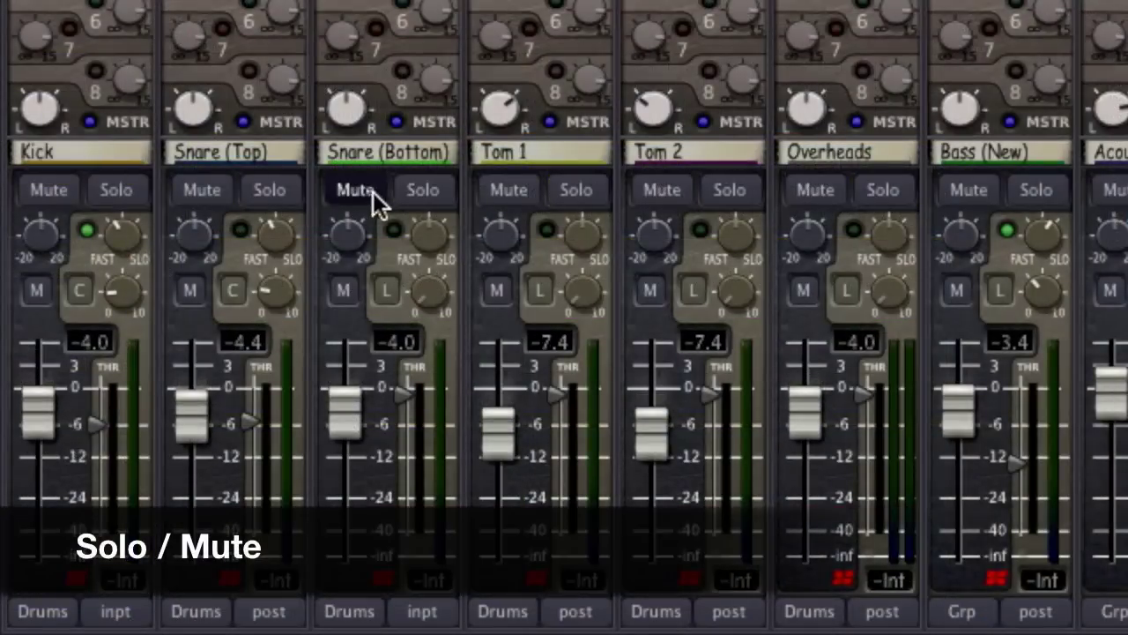
{"action": "left_click", "coordinate": [359, 193]}
{"action": "left_click", "coordinate": [359, 193]}
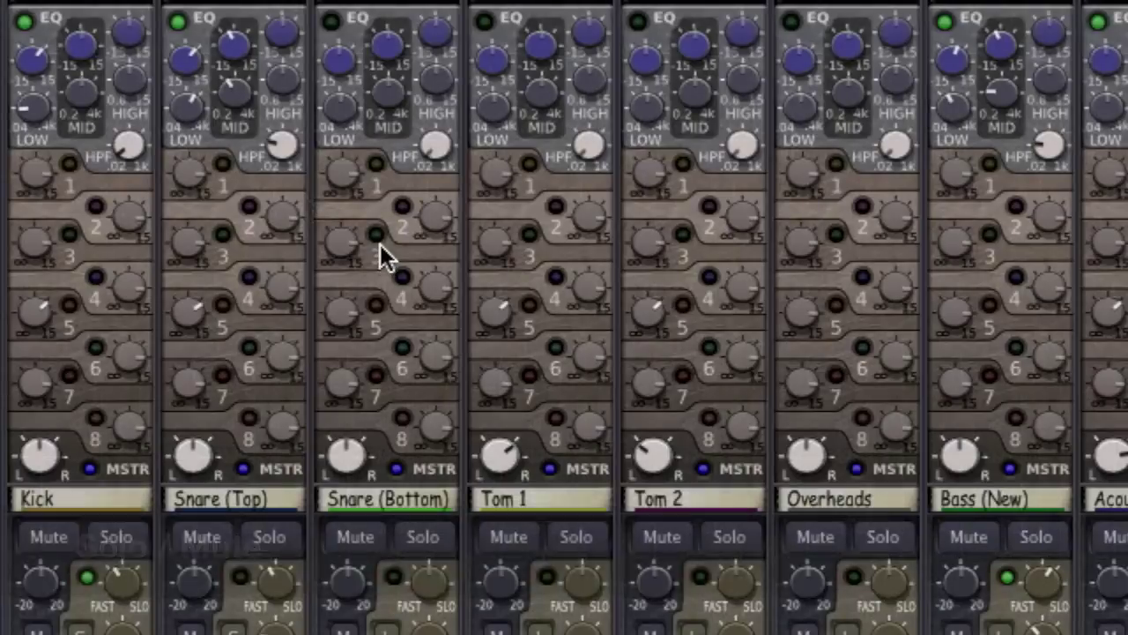
{"action": "left_click", "coordinate": [377, 237]}
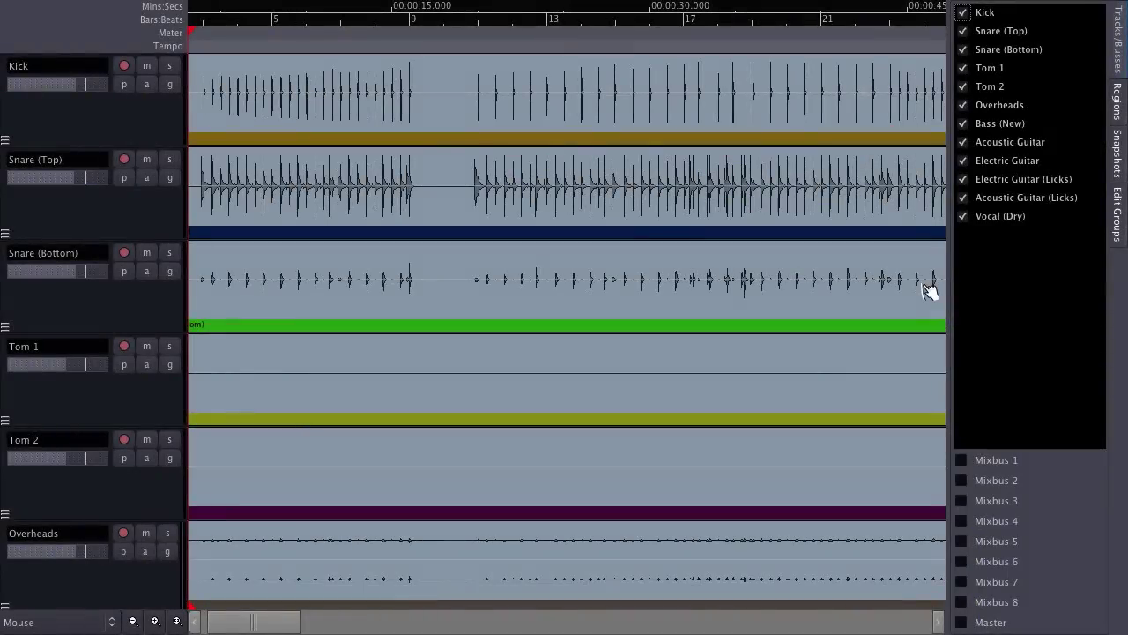
Create a new edit group named 'Drums'
{"action": "left_click", "coordinate": [1112, 238]}
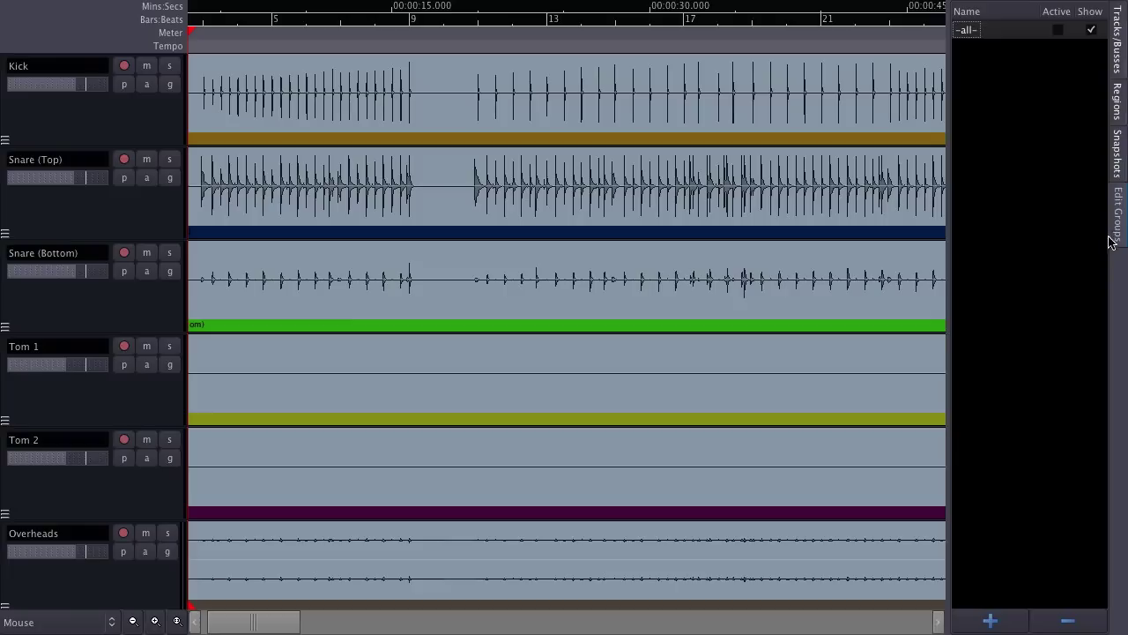
{"action": "left_click", "coordinate": [1000, 617]}
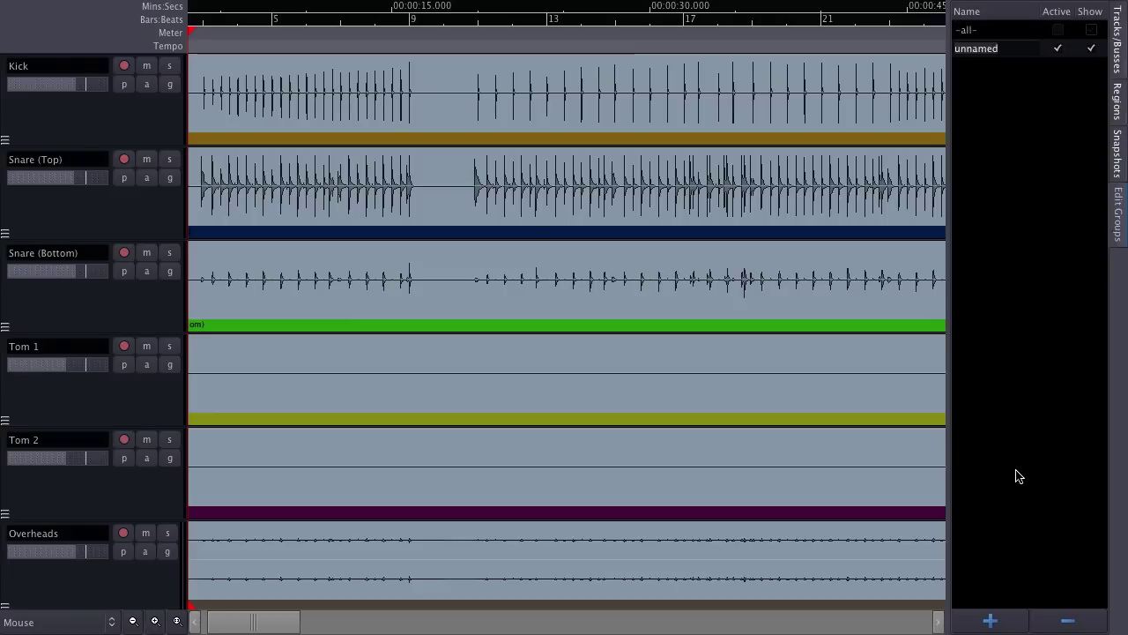
{"action": "type", "text": "Drums"}
{"action": "key", "text": "Return"}
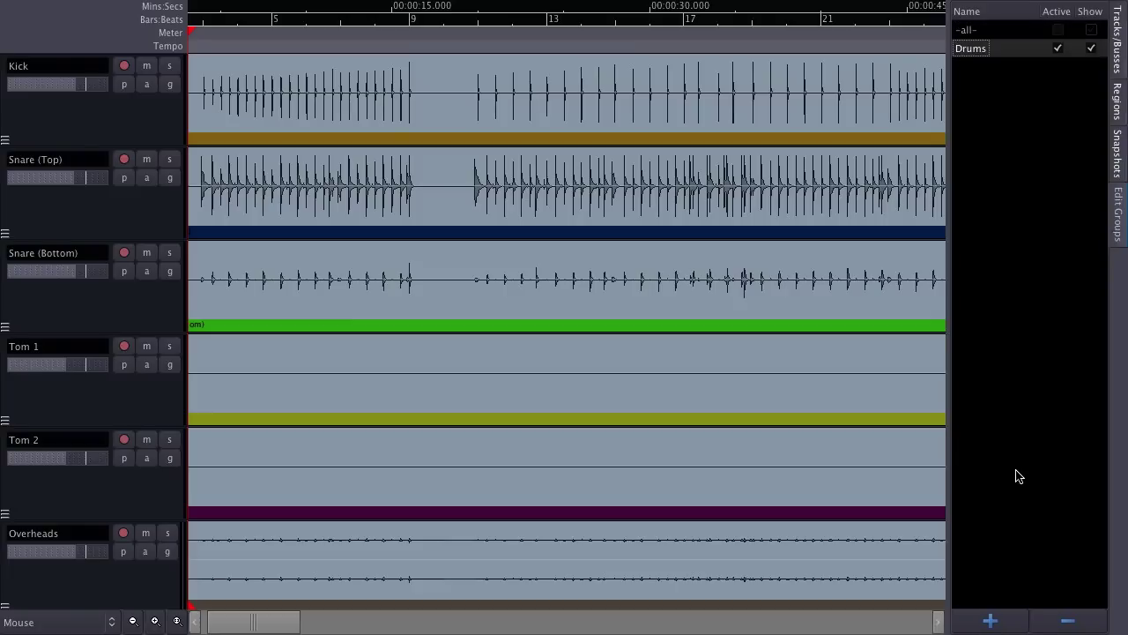
Assign Kick, Snare (Top), Snare (Bottom) and Tom 1 to the Drums edit group
{"action": "left_click", "coordinate": [170, 85]}
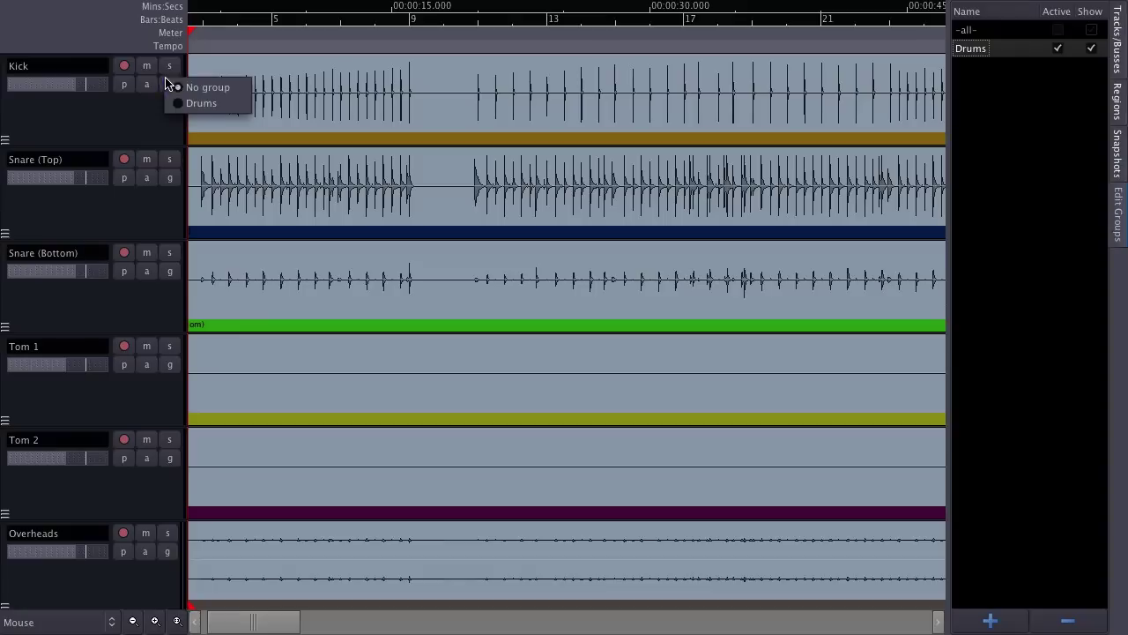
{"action": "left_click", "coordinate": [198, 103]}
{"action": "left_click", "coordinate": [170, 177]}
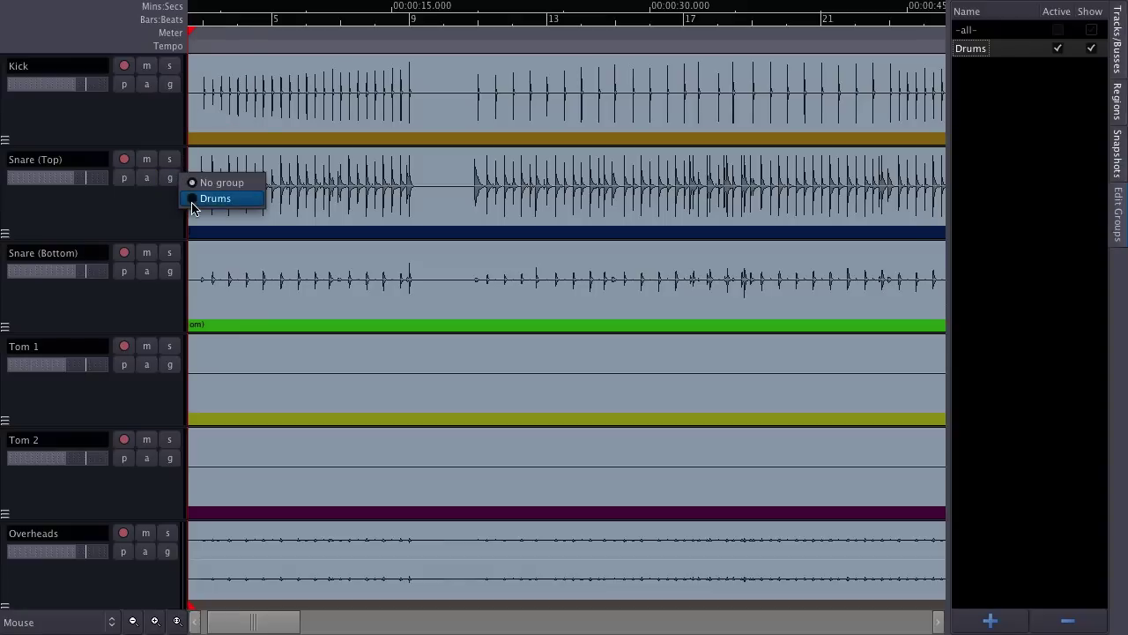
{"action": "left_click", "coordinate": [199, 196]}
{"action": "left_click", "coordinate": [171, 272]}
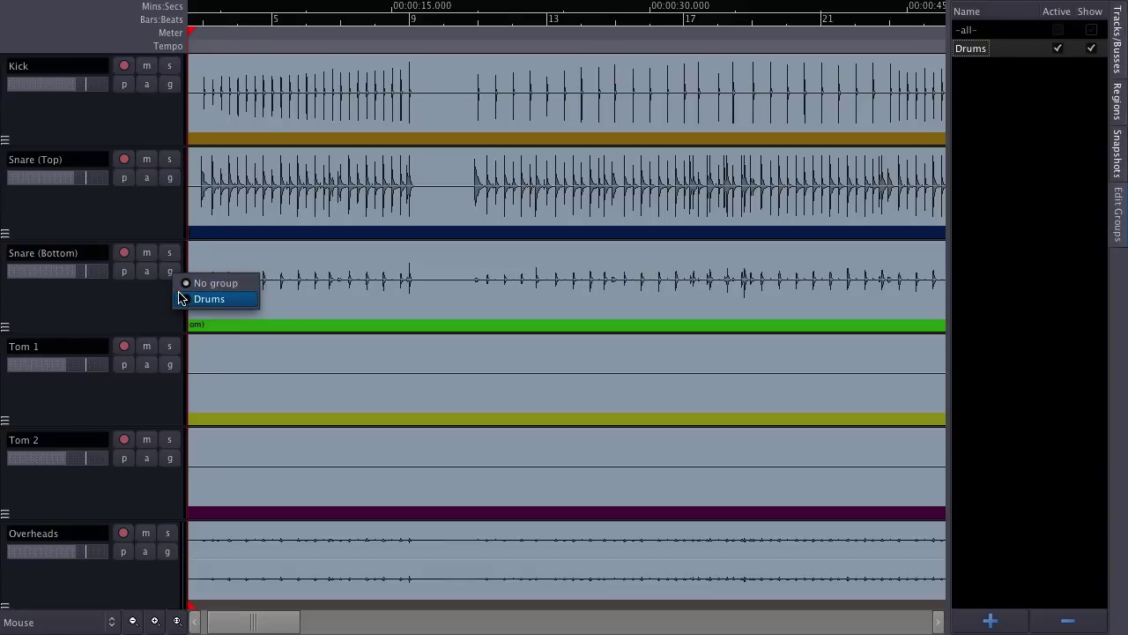
{"action": "left_click", "coordinate": [186, 299]}
{"action": "left_click", "coordinate": [171, 364]}
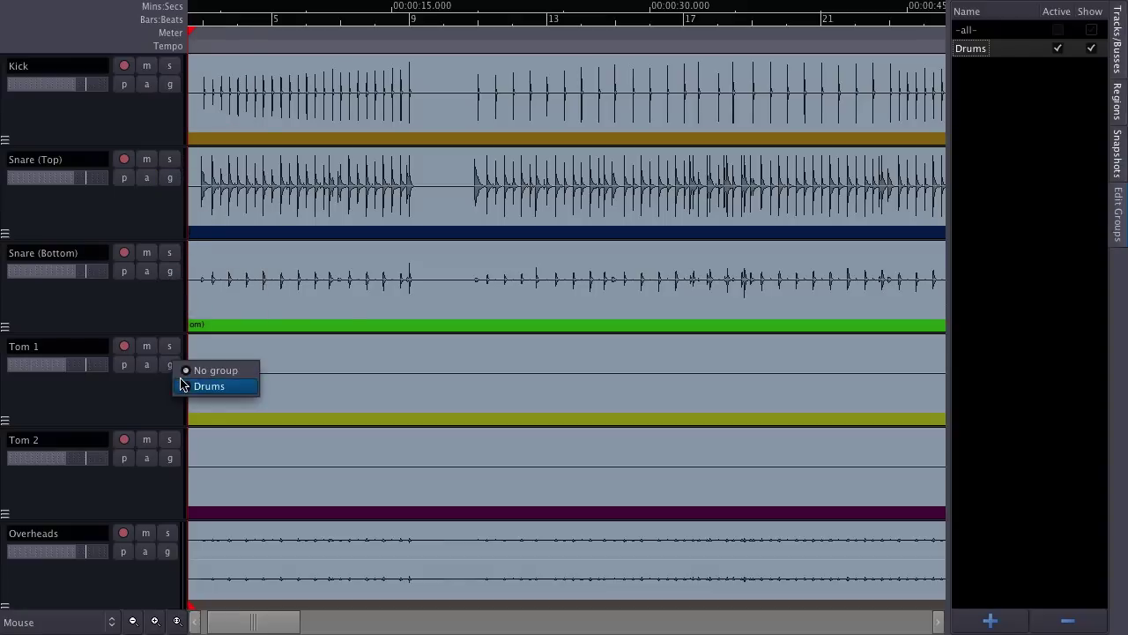
{"action": "left_click", "coordinate": [186, 386]}
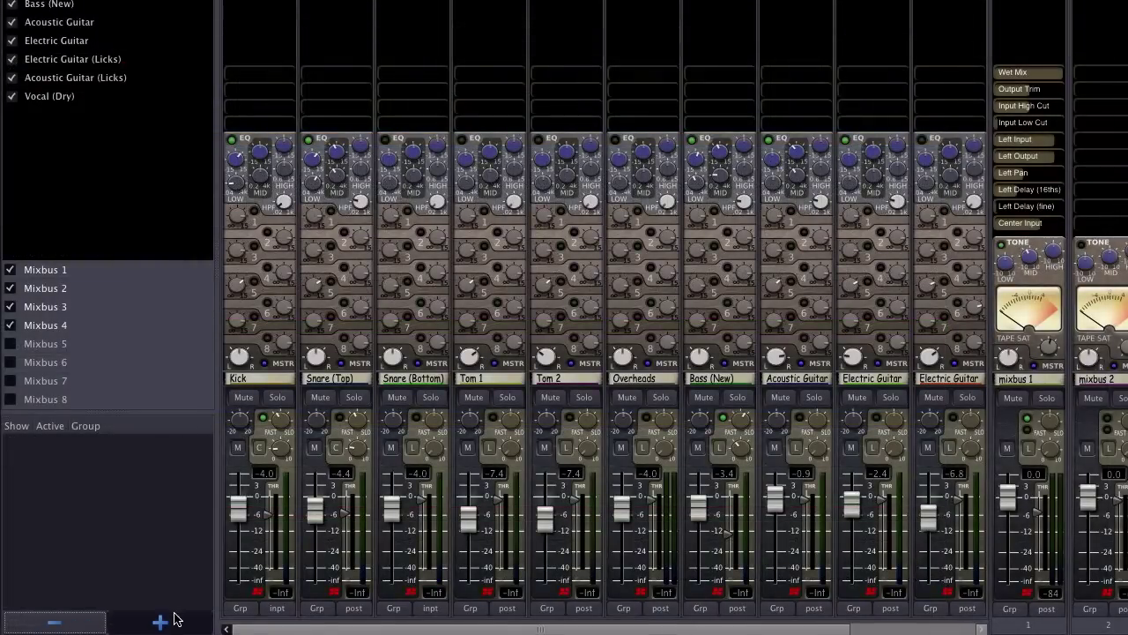
Add a new mix group named 'Drums'
{"action": "left_click", "coordinate": [160, 621]}
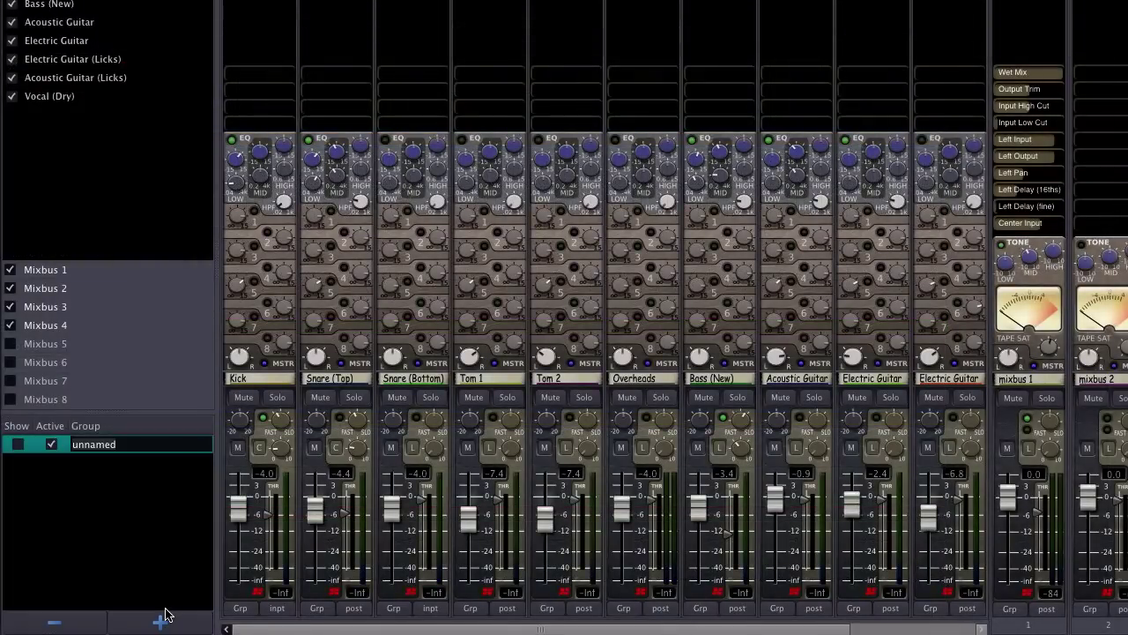
{"action": "type", "text": "Drums"}
{"action": "key", "text": "Return"}
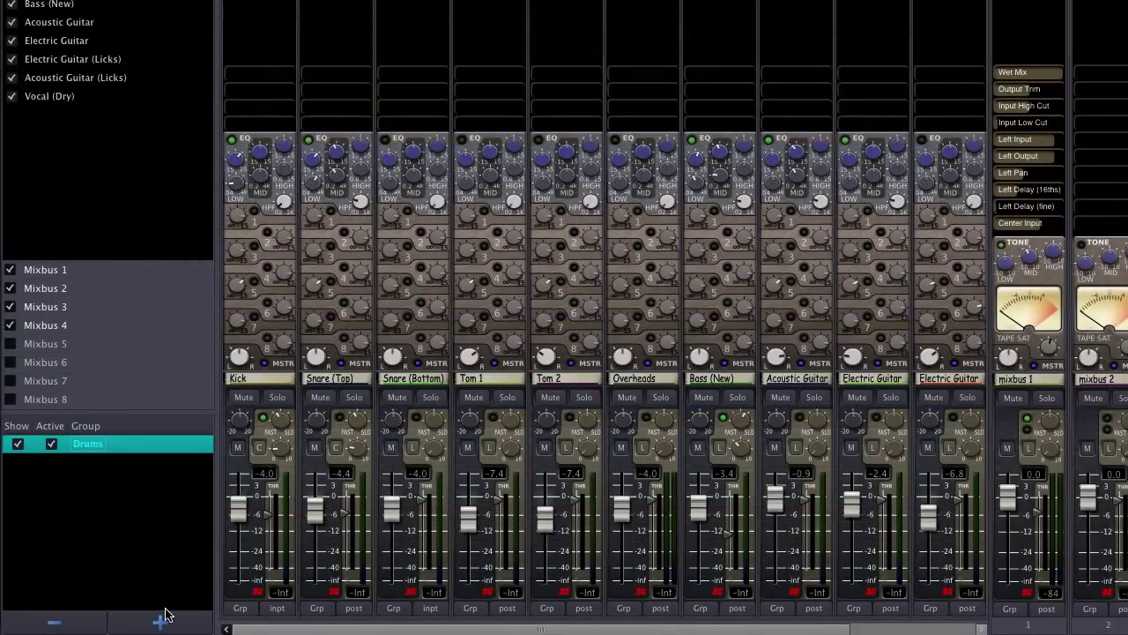
Assign Kick, Snare (Top), Snare (Bottom) and Tom 1 to the Drums mix group
{"action": "left_click", "coordinate": [239, 608]}
{"action": "left_click", "coordinate": [245, 602]}
{"action": "left_click", "coordinate": [319, 608]}
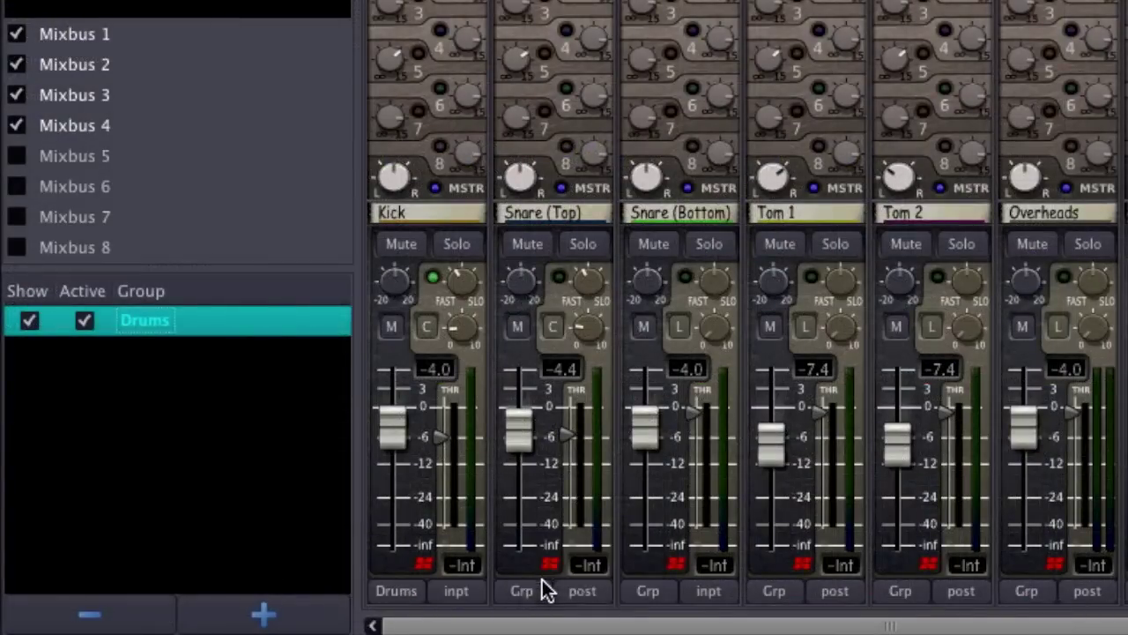
{"action": "left_click", "coordinate": [648, 591]}
{"action": "left_click", "coordinate": [683, 580]}
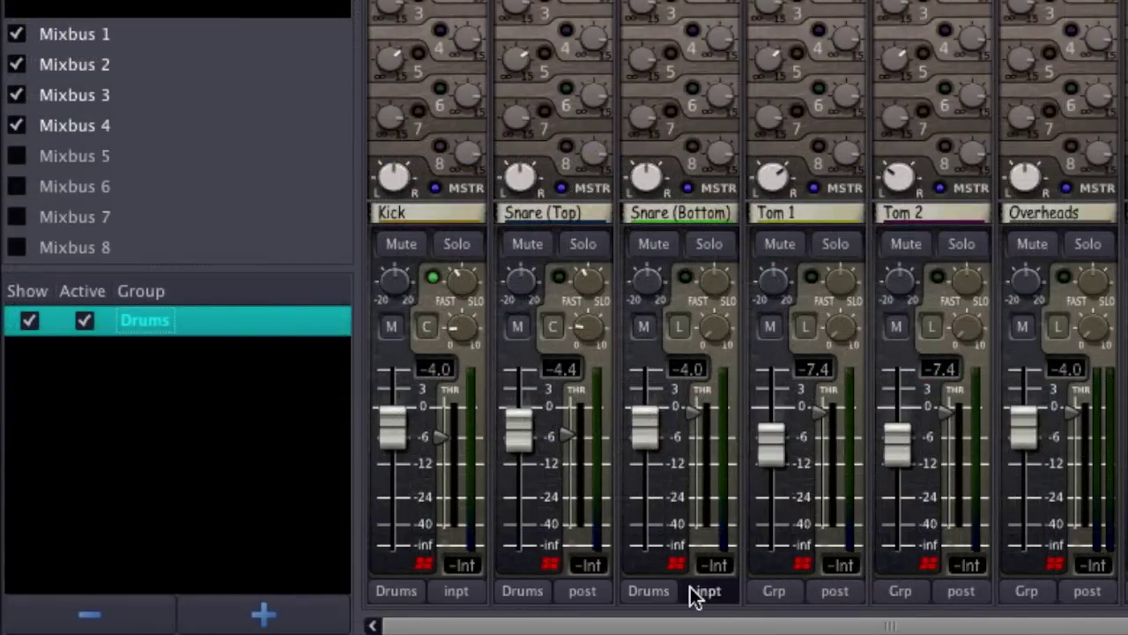
{"action": "left_click", "coordinate": [773, 591]}
{"action": "left_click", "coordinate": [803, 574]}
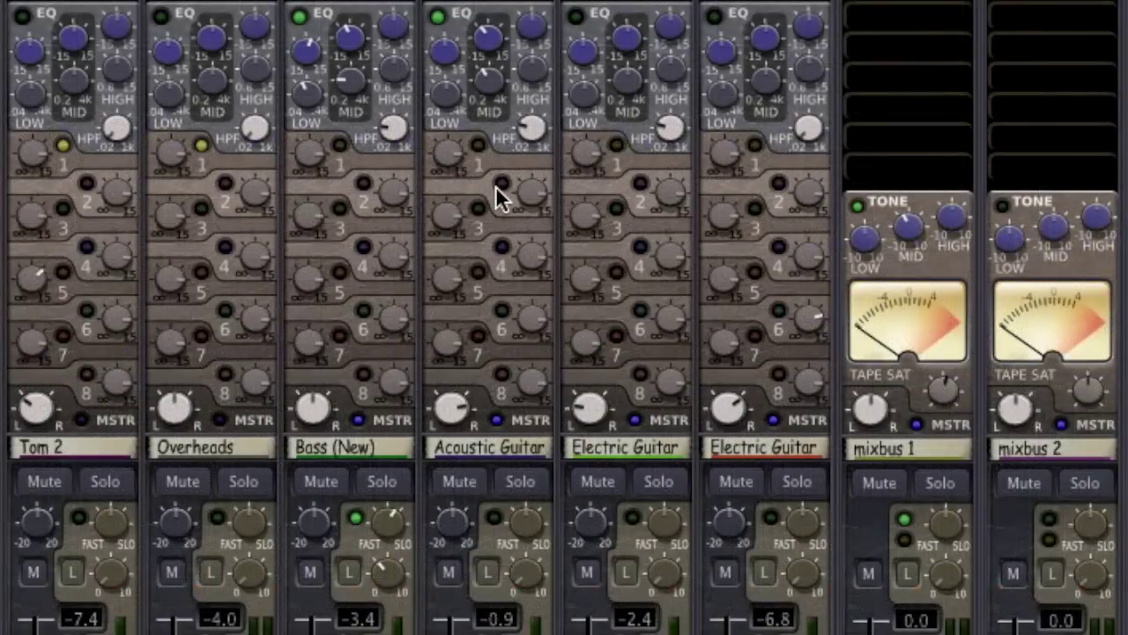
Send the Acoustic Guitar track to mixbus 2
{"action": "left_click", "coordinate": [603, 215]}
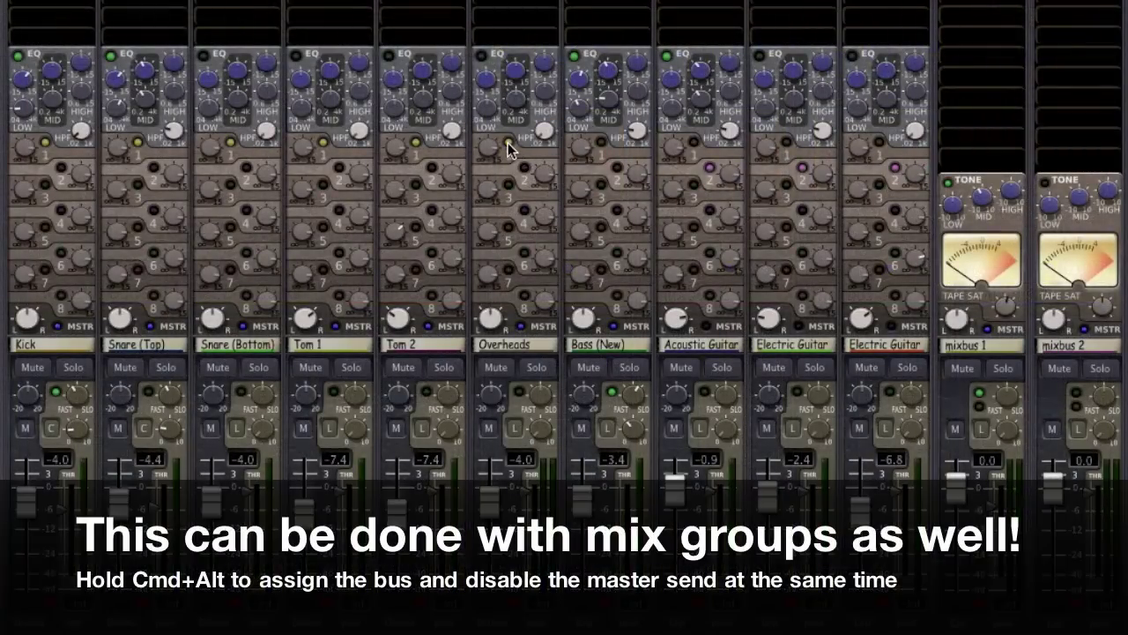
Toggle the drums' mixbus 1 sends off and back on, then send every track to mixbus 4 at once
{"action": "left_click", "coordinate": [508, 143]}
{"action": "left_click", "coordinate": [509, 146]}
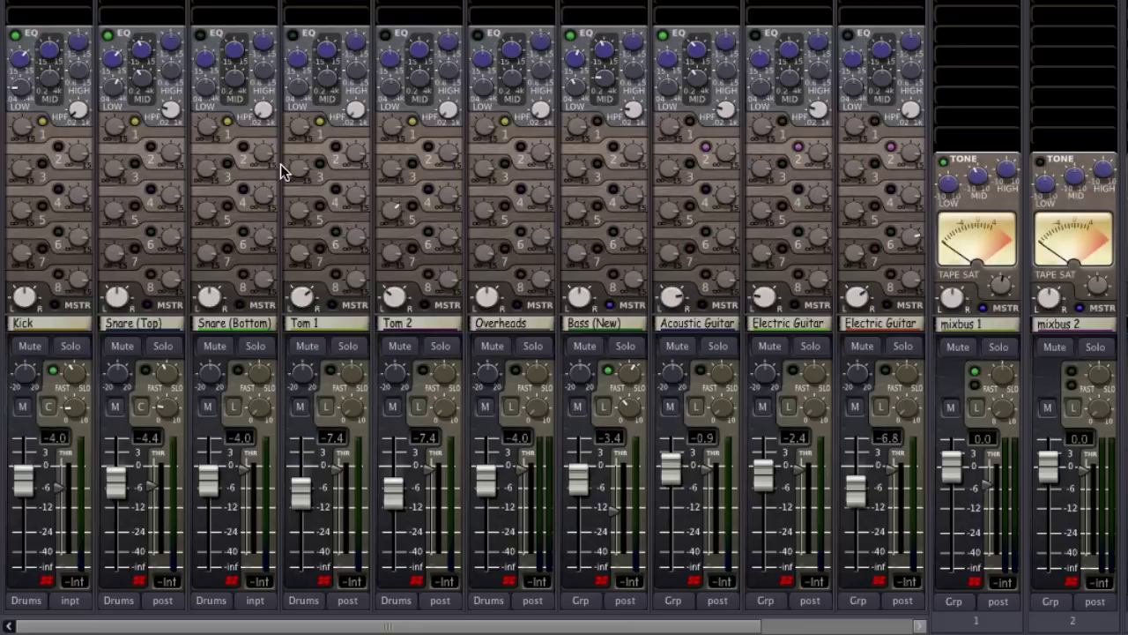
{"action": "left_click", "coordinate": [244, 191], "text": "shift+super"}
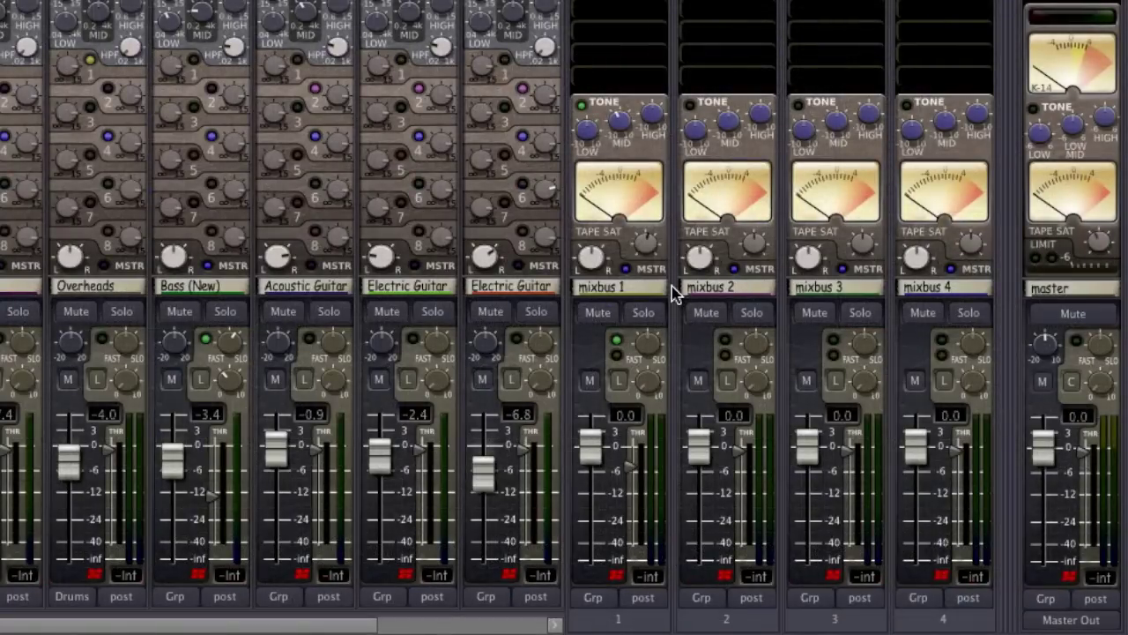
Start renaming mixbus 1 and begin typing 'Drums' as its new name
{"action": "right_click", "coordinate": [667, 294]}
{"action": "left_click", "coordinate": [674, 300]}
{"action": "type", "text": "Drums"}
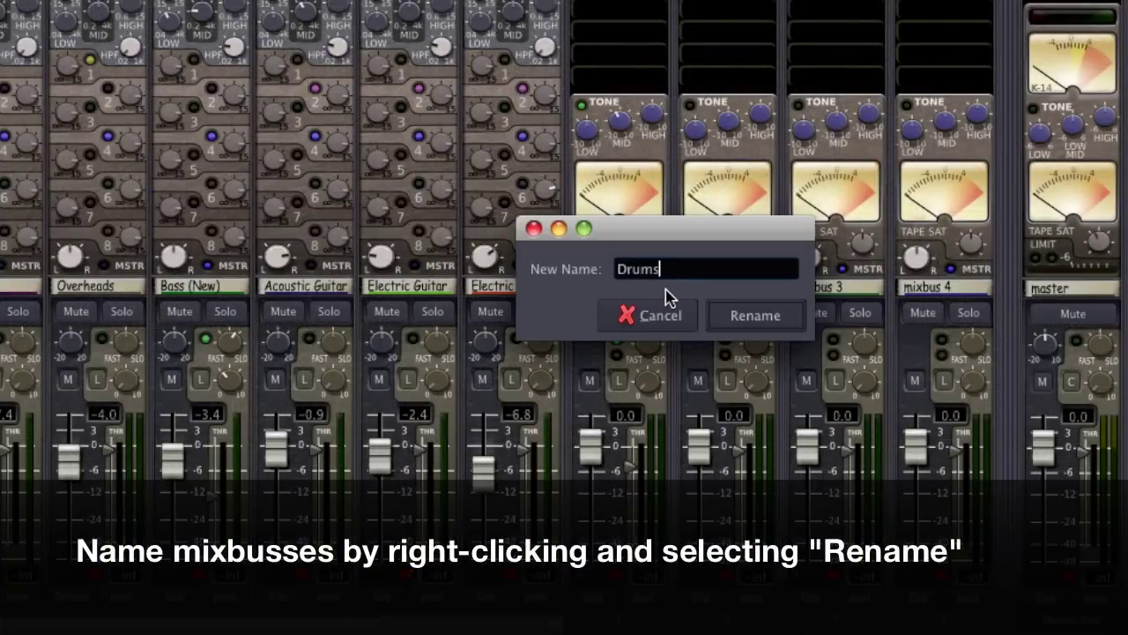